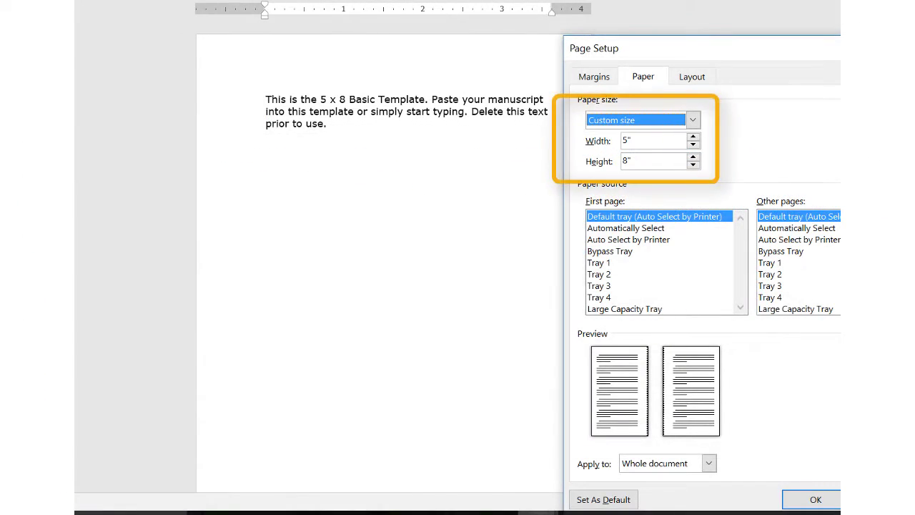
Step: Scroll down through the 5 x 8 template's title, copyright, dedication and contents pages
{"action": "scroll", "coordinate": [604, 367], "scroll_direction": "down", "scroll_amount": 3}
{"action": "scroll", "coordinate": [602, 374], "scroll_direction": "down", "scroll_amount": 2}
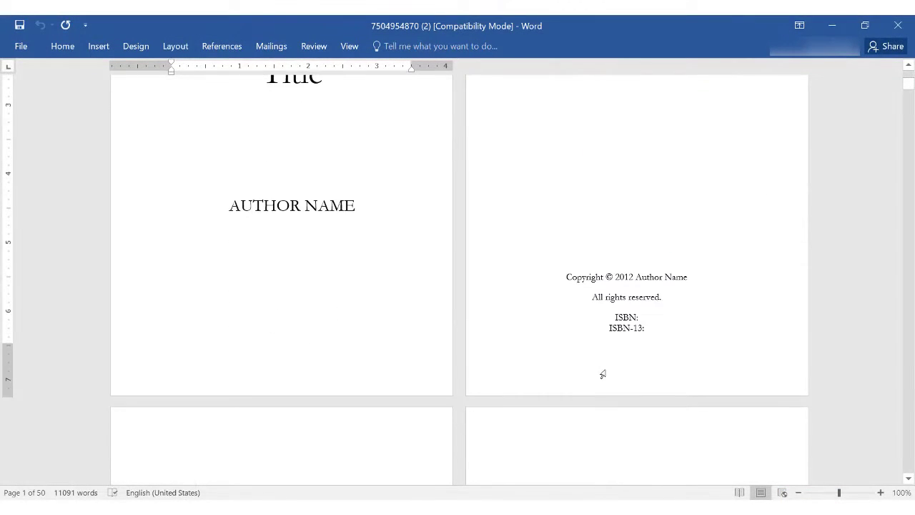
{"action": "scroll", "coordinate": [602, 374], "scroll_direction": "down", "scroll_amount": 3}
{"action": "scroll", "coordinate": [602, 374], "scroll_direction": "down", "scroll_amount": 3}
{"action": "scroll", "coordinate": [602, 374], "scroll_direction": "down", "scroll_amount": 3}
{"action": "scroll", "coordinate": [603, 374], "scroll_direction": "down", "scroll_amount": 3}
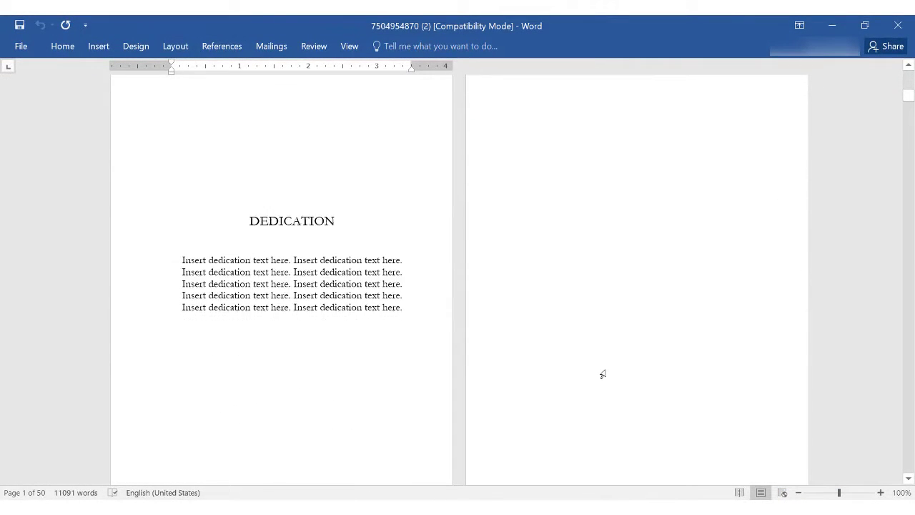
{"action": "scroll", "coordinate": [603, 374], "scroll_direction": "down", "scroll_amount": 5}
{"action": "scroll", "coordinate": [604, 370], "scroll_direction": "down", "scroll_amount": 4}
{"action": "scroll", "coordinate": [606, 369], "scroll_direction": "down", "scroll_amount": 3}
{"action": "scroll", "coordinate": [606, 369], "scroll_direction": "down", "scroll_amount": 3}
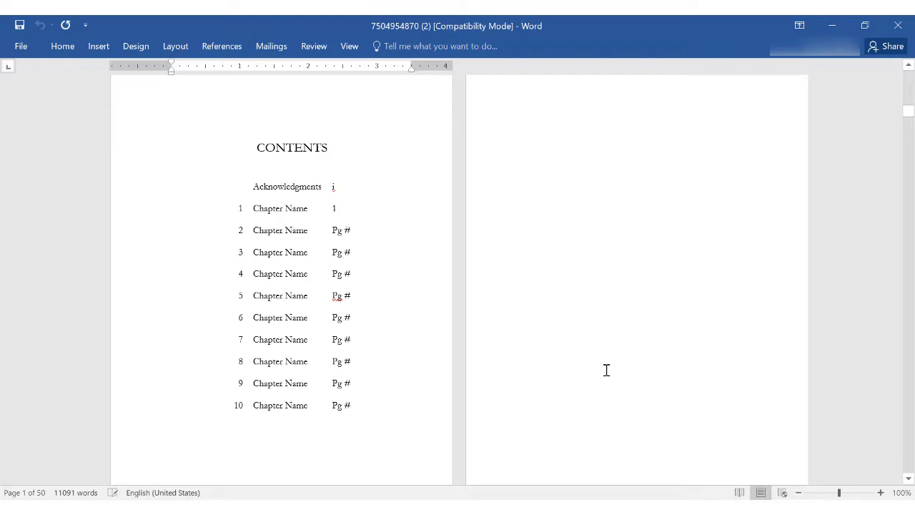
{"action": "scroll", "coordinate": [606, 370], "scroll_direction": "down", "scroll_amount": 3}
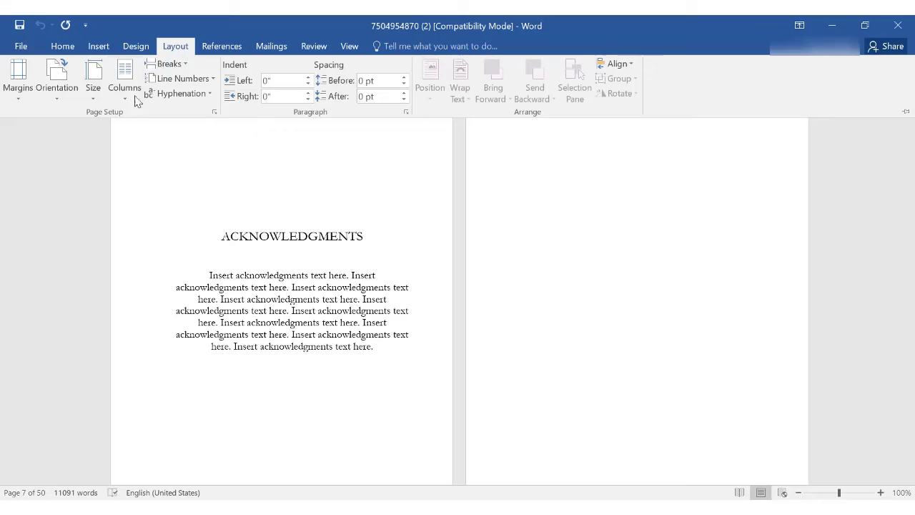
Step: Set a custom page size of 5.125 x 8.25 inches in Word for bleed
{"action": "left_click", "coordinate": [93, 82]}
{"action": "left_click", "coordinate": [158, 401]}
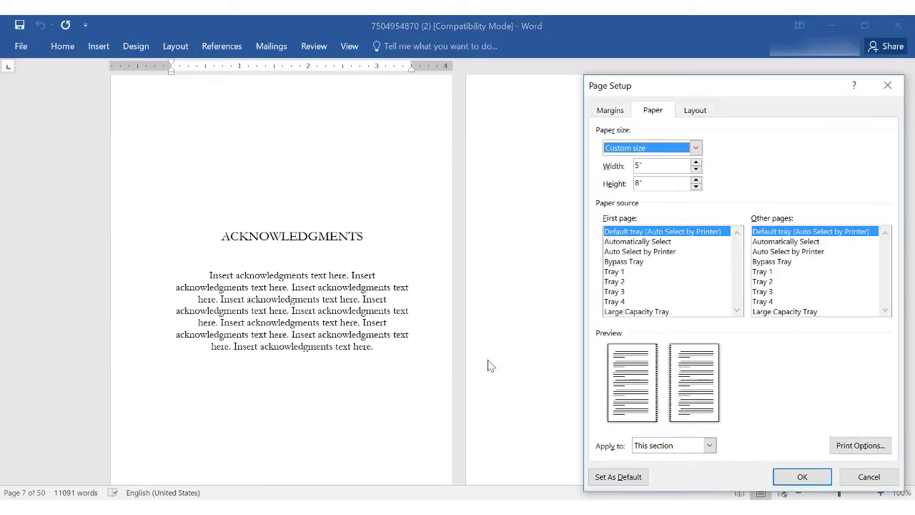
{"action": "left_click", "coordinate": [651, 166]}
{"action": "left_click", "coordinate": [653, 182]}
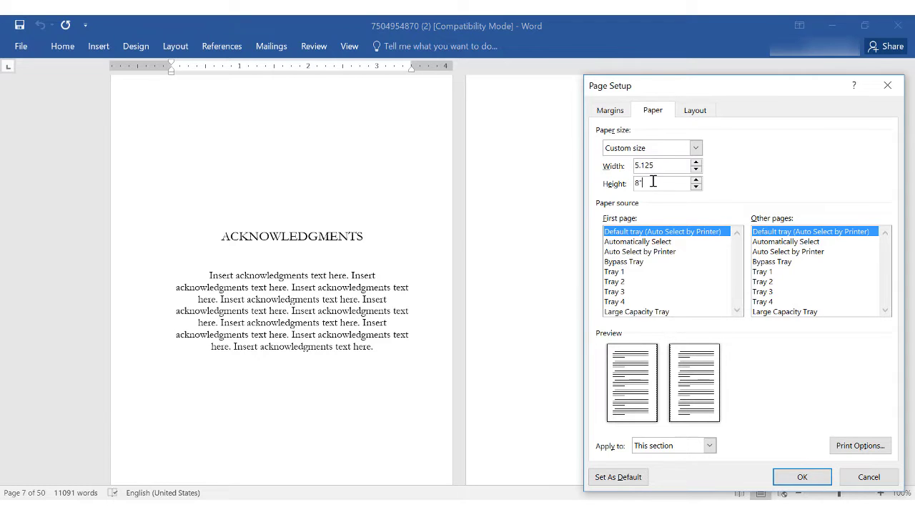
{"action": "type", "text": ".25"}
{"action": "left_click", "coordinate": [710, 445]}
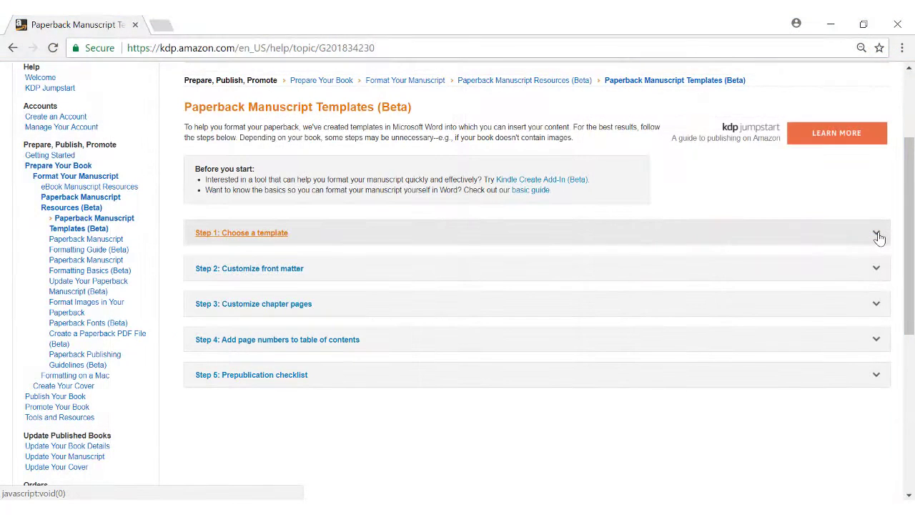
{"action": "left_click", "coordinate": [877, 236]}
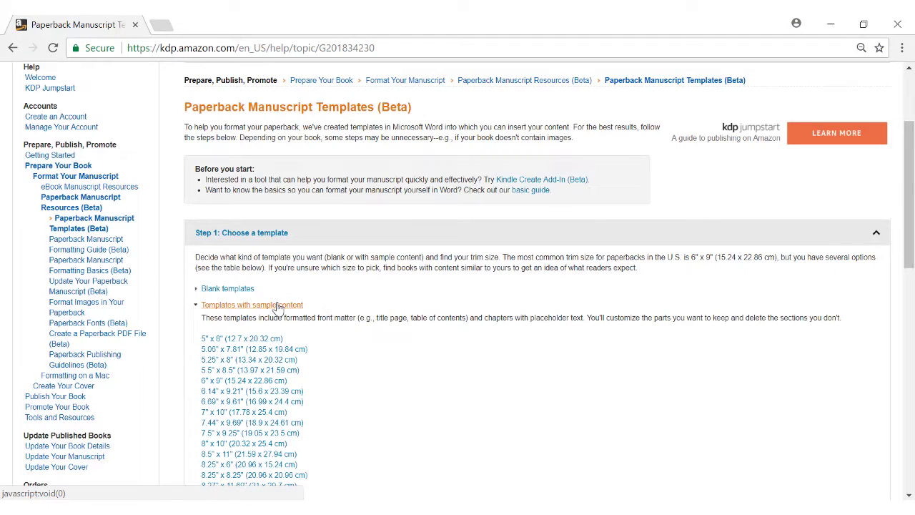
Step: Download KDP's 5" x 8" sample-content template and open it in Word
{"action": "left_click", "coordinate": [259, 344]}
{"action": "left_click", "coordinate": [148, 486]}
{"action": "left_click", "coordinate": [171, 393]}
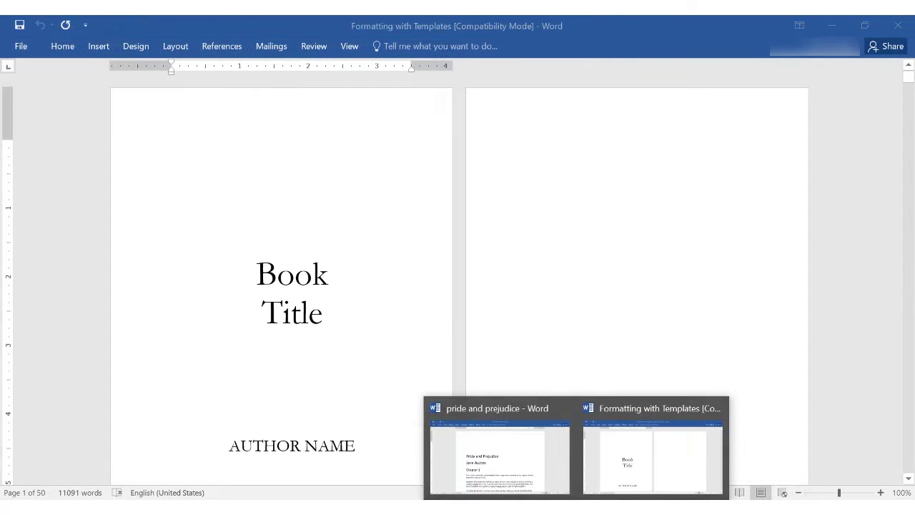
Step: Copy the title Pride and Prejudice from the manuscript over the template's Book Title placeholder
{"action": "left_click", "coordinate": [511, 472]}
{"action": "triple_click", "coordinate": [422, 256]}
{"action": "right_click", "coordinate": [256, 248]}
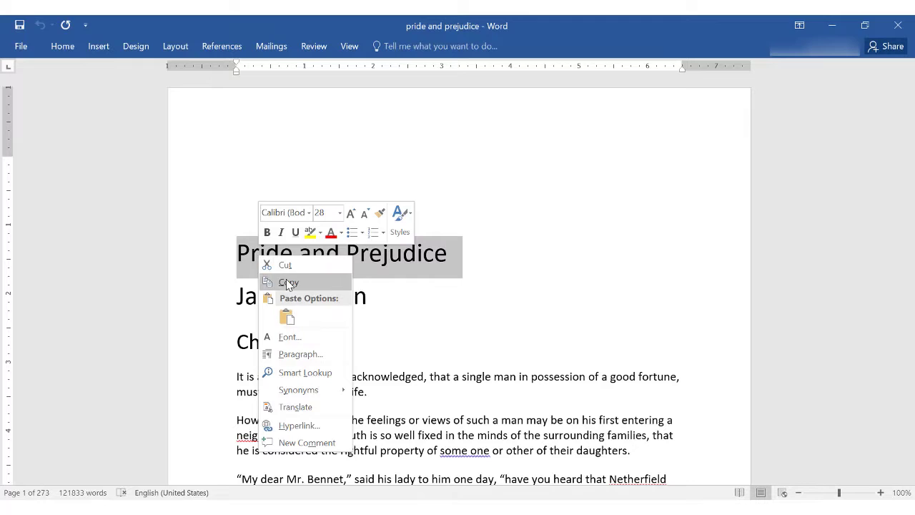
{"action": "left_click", "coordinate": [275, 283]}
{"action": "left_click", "coordinate": [647, 464]}
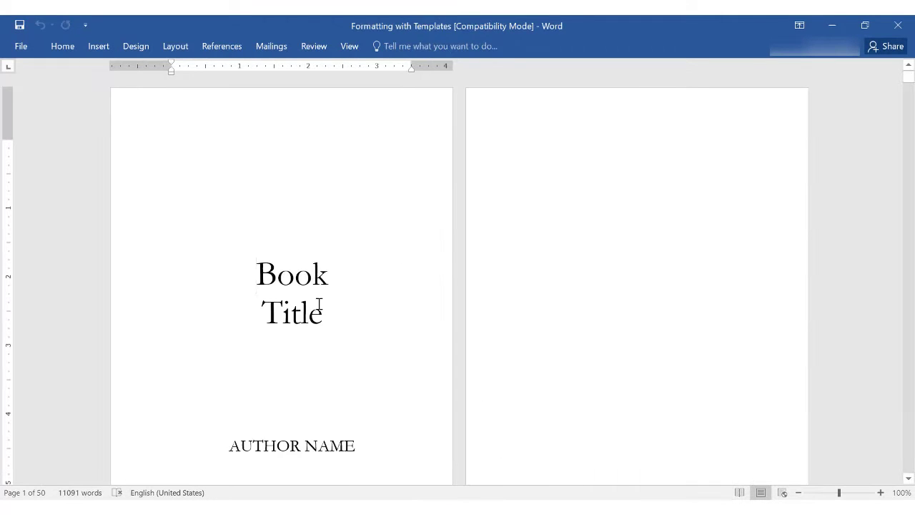
{"action": "left_click_drag", "start_coordinate": [317, 307], "coordinate": [274, 284]}
{"action": "right_click", "coordinate": [274, 283]}
{"action": "left_click", "coordinate": [343, 338]}
Step: Copy Jane Austen from the manuscript over the template's AUTHOR NAME placeholder
{"action": "left_click", "coordinate": [536, 486]}
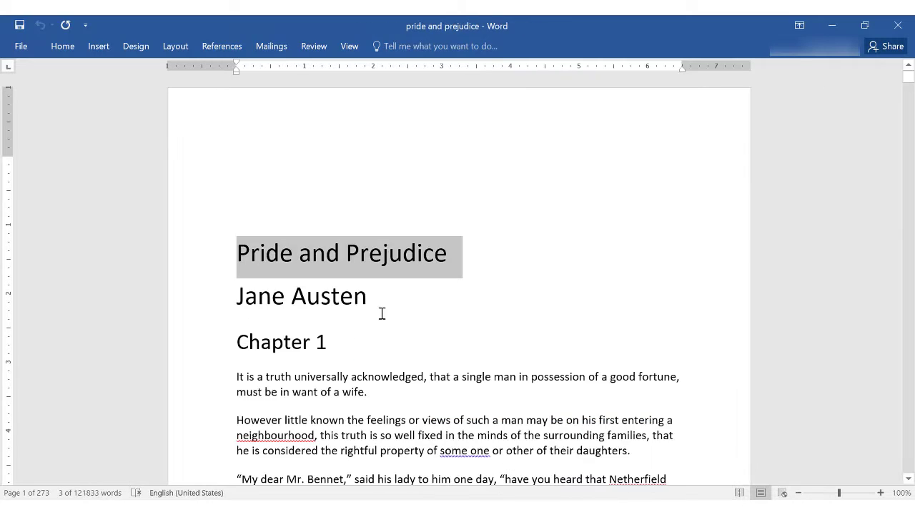
{"action": "left_click_drag", "start_coordinate": [366, 297], "coordinate": [237, 297]}
{"action": "right_click", "coordinate": [251, 302]}
{"action": "left_click", "coordinate": [275, 323]}
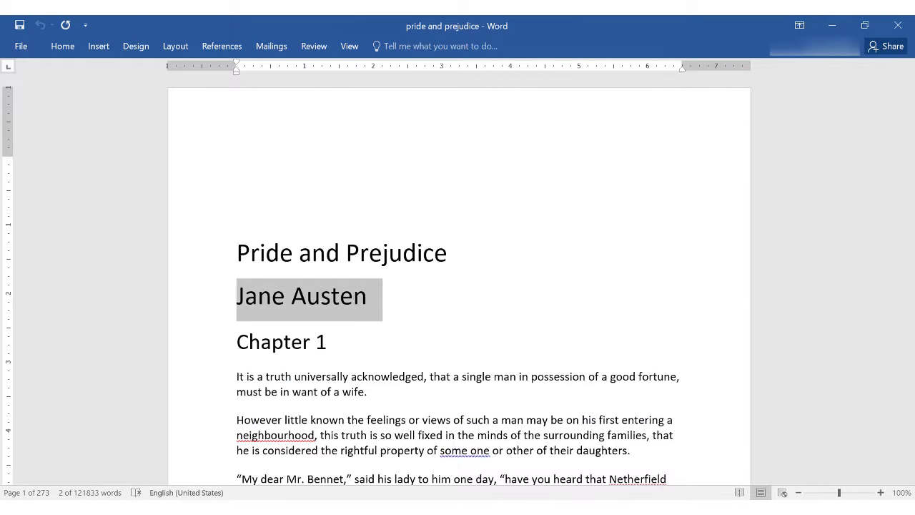
{"action": "left_click", "coordinate": [646, 458]}
{"action": "left_click_drag", "start_coordinate": [361, 427], "coordinate": [259, 426]}
{"action": "right_click", "coordinate": [260, 427]}
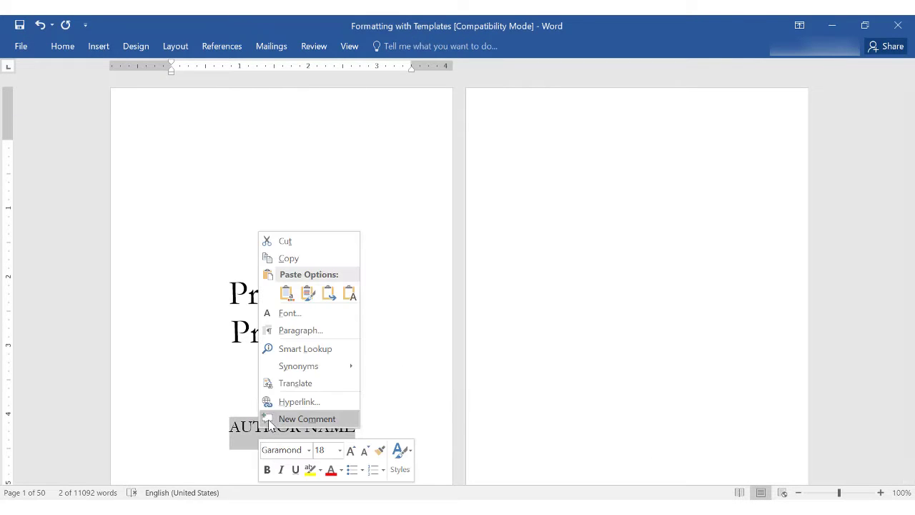
{"action": "left_click", "coordinate": [349, 293]}
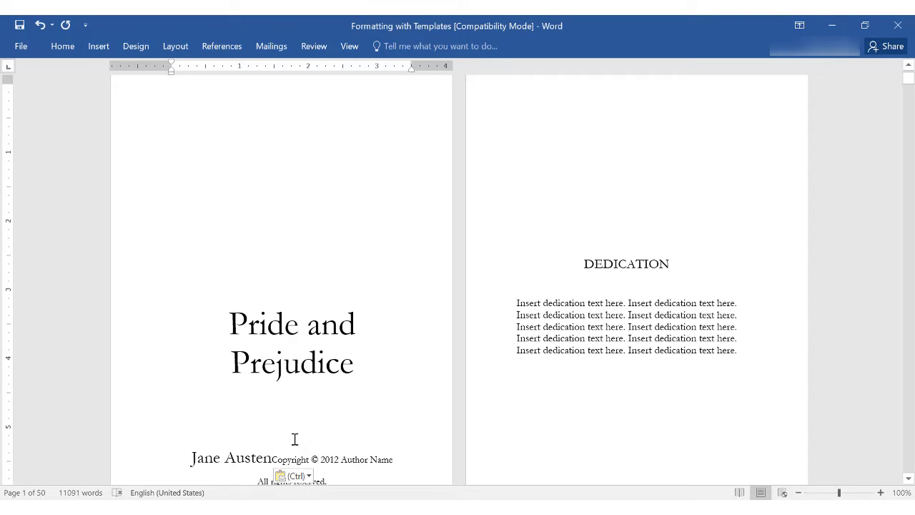
Step: Insert a blank page so the copyright text starts on its own page
{"action": "left_click", "coordinate": [98, 47]}
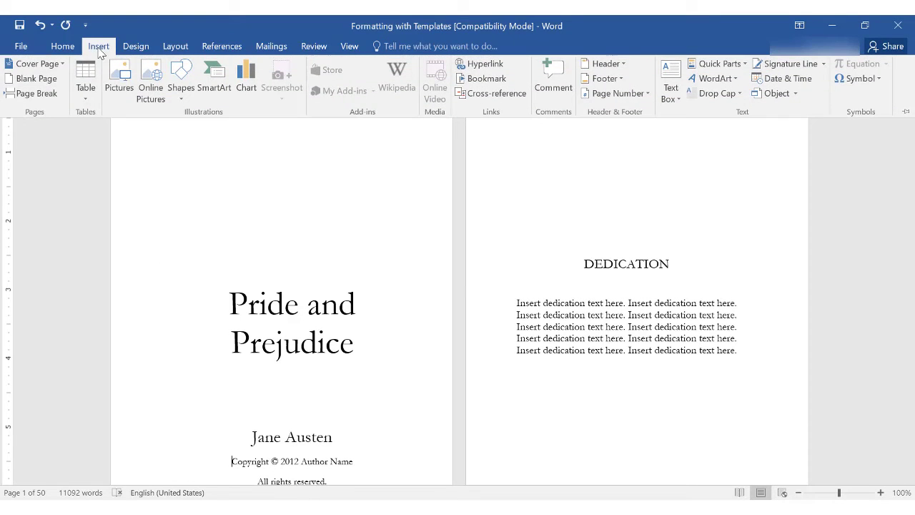
{"action": "left_click", "coordinate": [37, 93]}
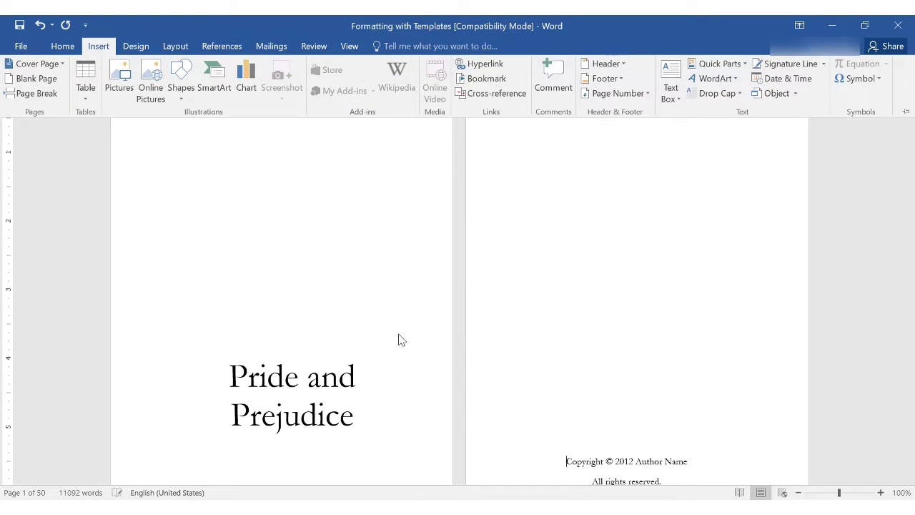
{"action": "scroll", "coordinate": [609, 364], "scroll_direction": "down", "scroll_amount": 1}
{"action": "scroll", "coordinate": [609, 363], "scroll_direction": "down", "scroll_amount": 2}
Step: Change the copyright year from 2012 to 2018
{"action": "left_click", "coordinate": [633, 358]}
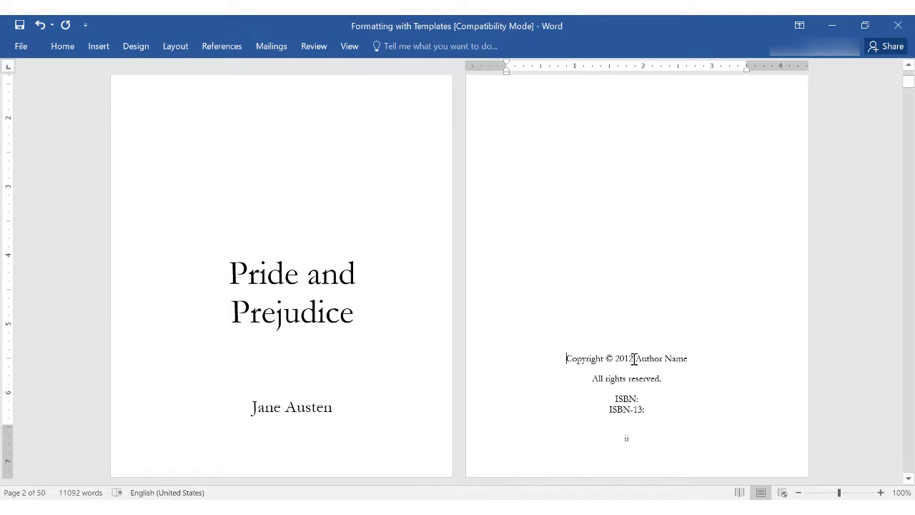
{"action": "key", "text": "BackSpace"}
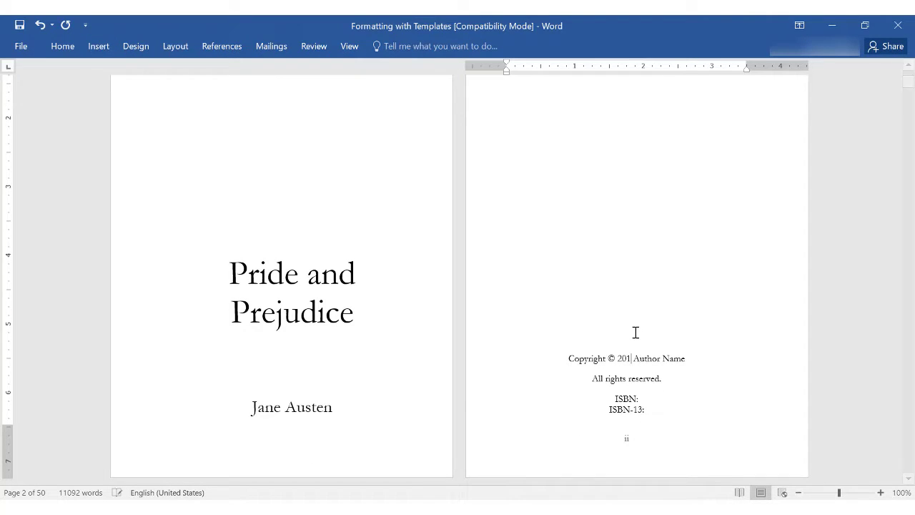
{"action": "type", "text": "8"}
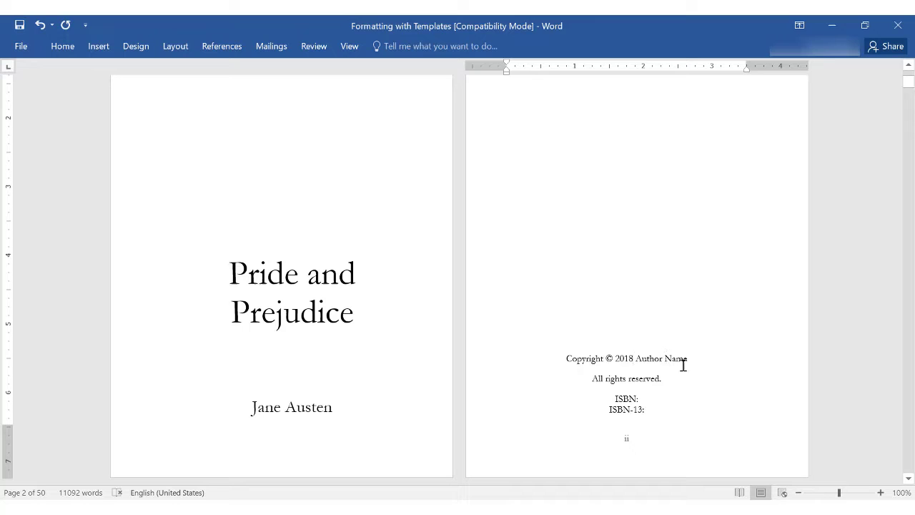
Step: Paste Jane Austen over Author Name in the copyright line
{"action": "left_click_drag", "start_coordinate": [659, 359], "coordinate": [634, 358]}
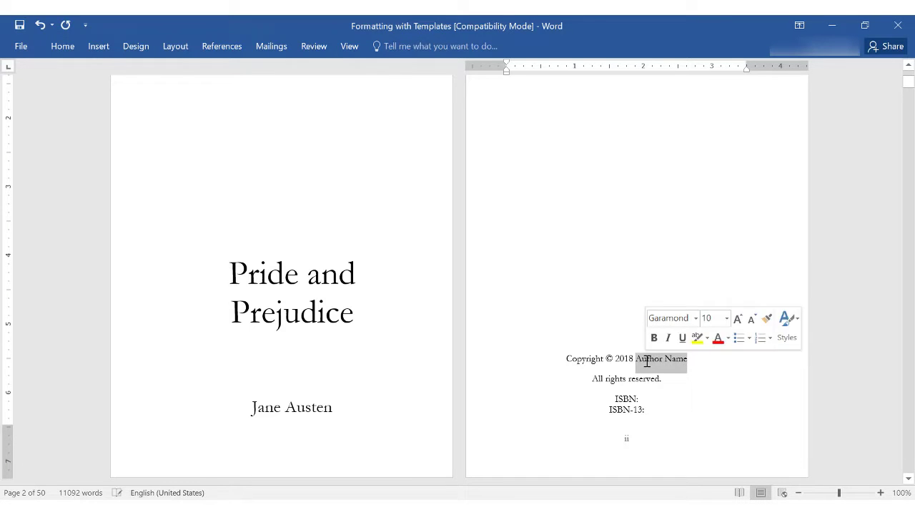
{"action": "right_click", "coordinate": [644, 358]}
{"action": "left_click", "coordinate": [741, 230]}
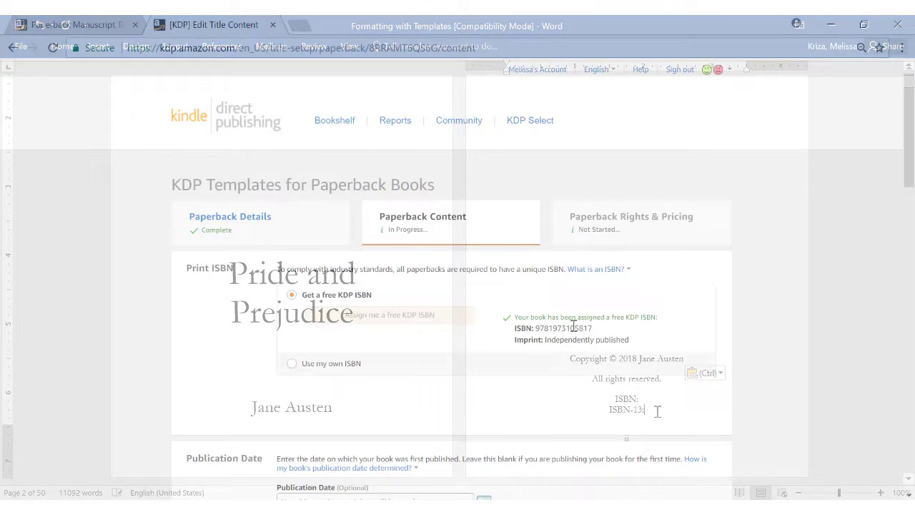
Step: Copy the KDP-assigned ISBN and delete the plain ISBN: line
{"action": "right_click", "coordinate": [583, 330]}
{"action": "left_click", "coordinate": [593, 339]}
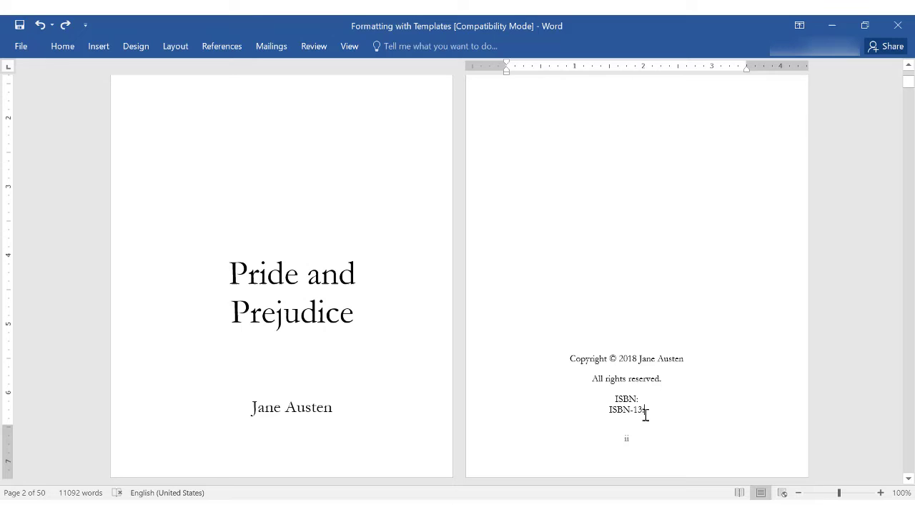
{"action": "triple_click", "coordinate": [620, 398]}
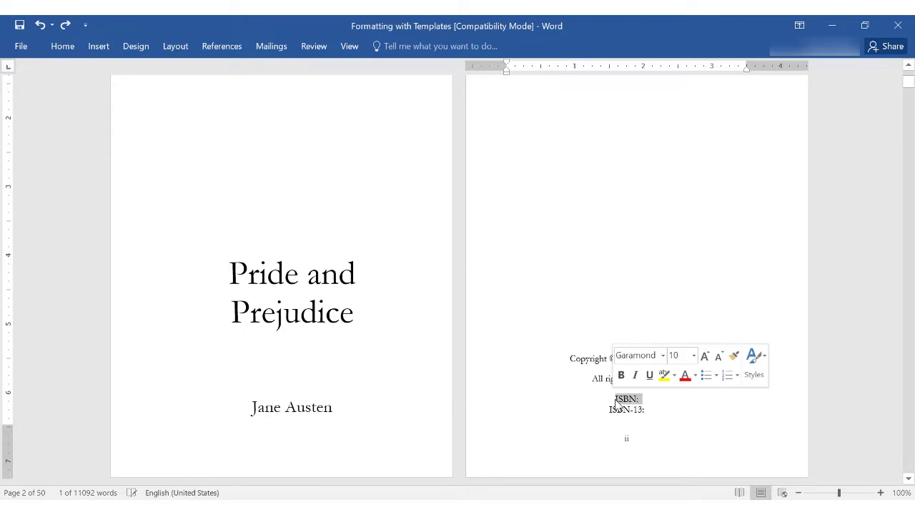
{"action": "key", "text": "Delete"}
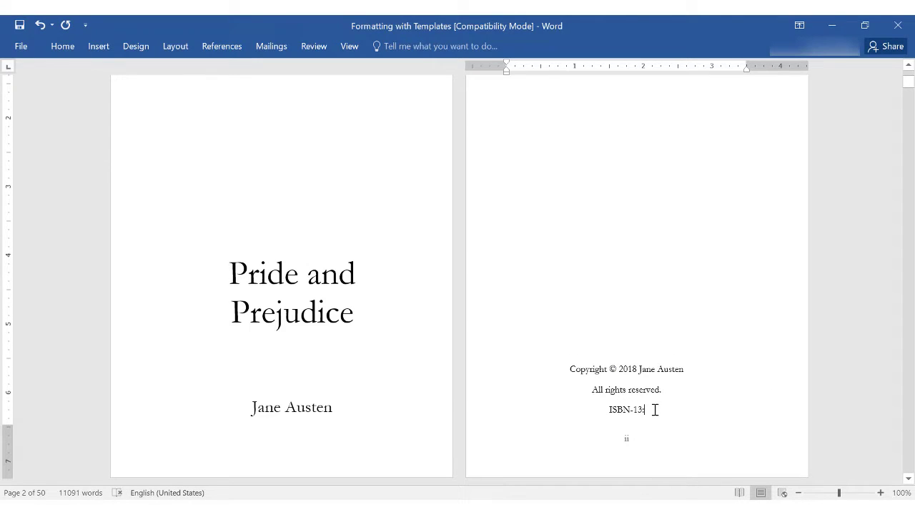
{"action": "right_click", "coordinate": [654, 408]}
{"action": "left_click", "coordinate": [724, 275]}
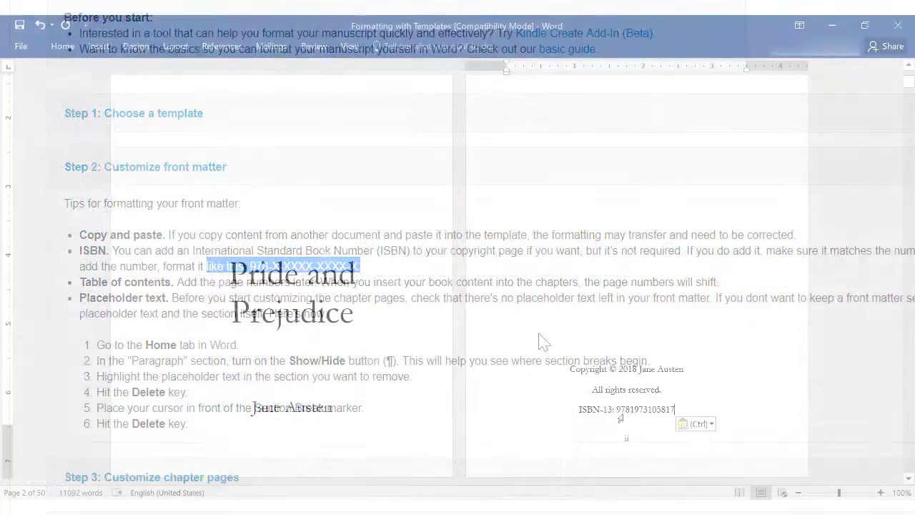
{"action": "type", "text": "-"}
{"action": "left_click", "coordinate": [636, 409]}
{"action": "type", "text": "-1-"}
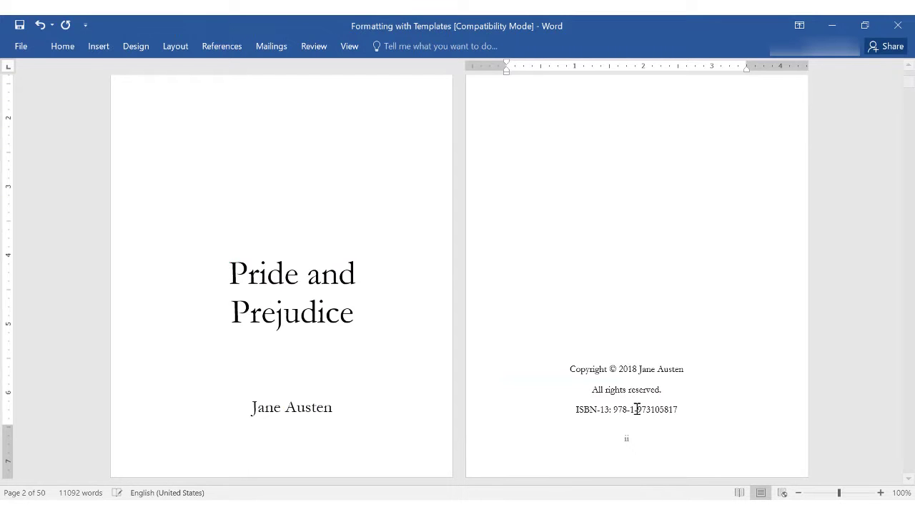
{"action": "left_click", "coordinate": [655, 409]}
{"action": "type", "text": "-"}
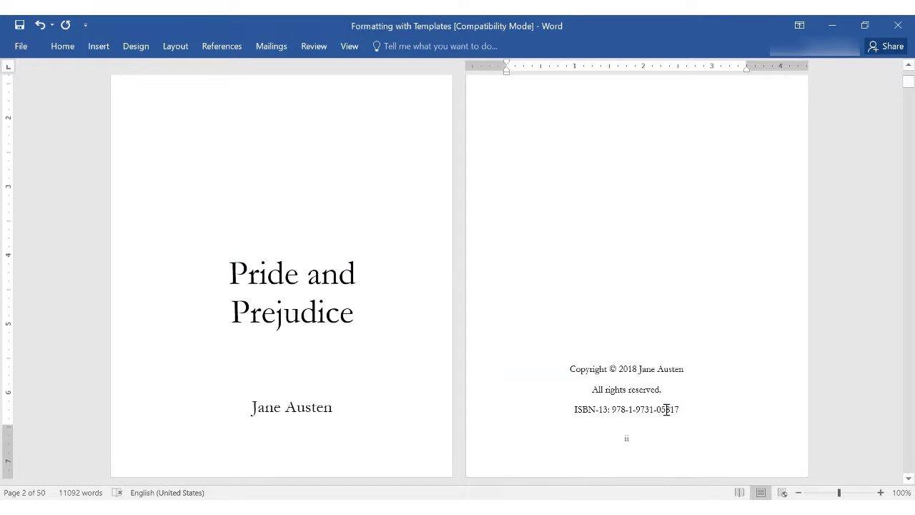
{"action": "left_click", "coordinate": [674, 409]}
{"action": "type", "text": "-"}
{"action": "scroll", "coordinate": [679, 407], "scroll_direction": "down", "scroll_amount": 4}
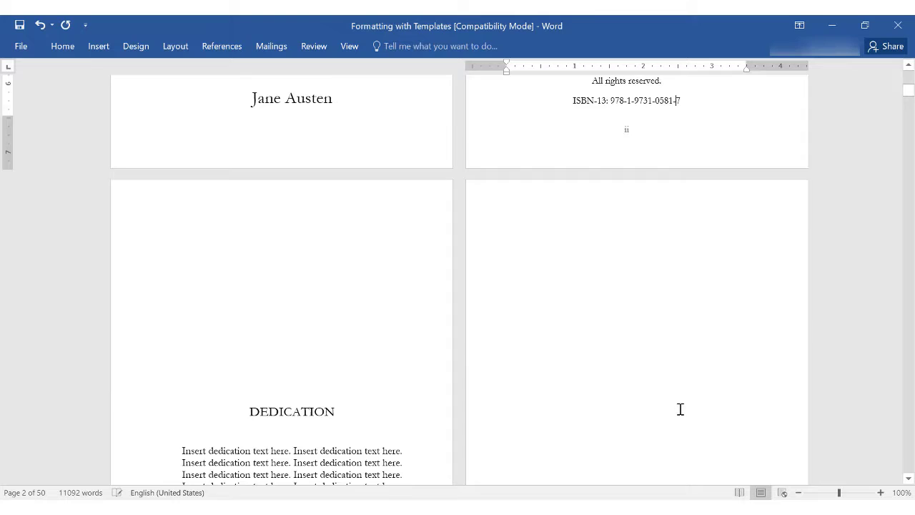
{"action": "scroll", "coordinate": [680, 408], "scroll_direction": "down", "scroll_amount": 2}
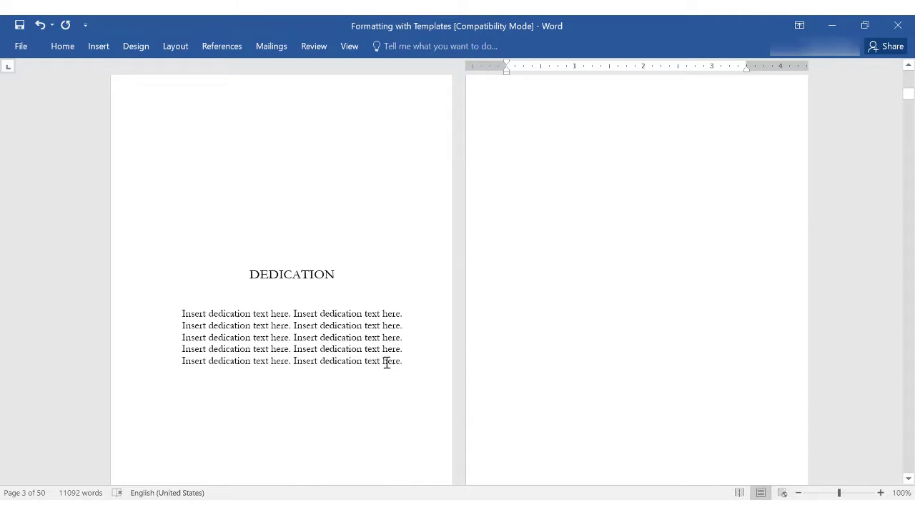
Step: Delete the dedication heading and text from the dedication page
{"action": "left_click_drag", "start_coordinate": [387, 363], "coordinate": [252, 269]}
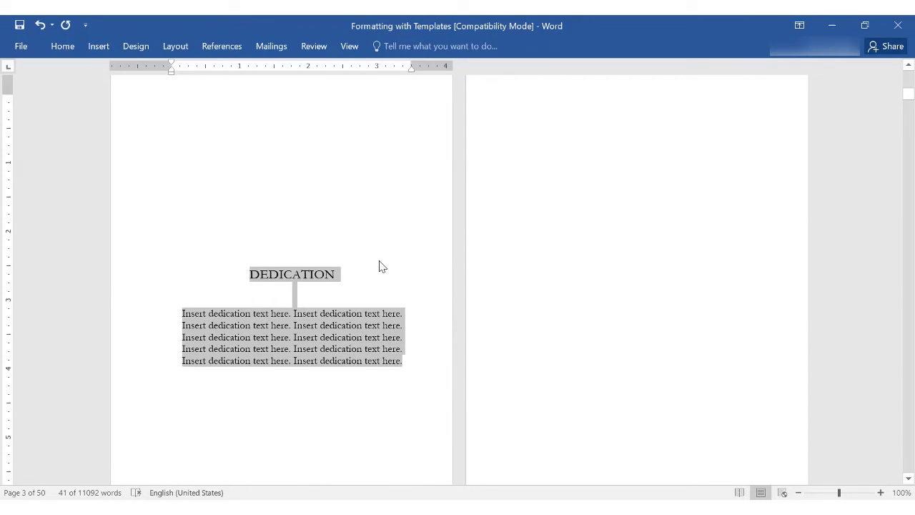
{"action": "key", "text": "Delete"}
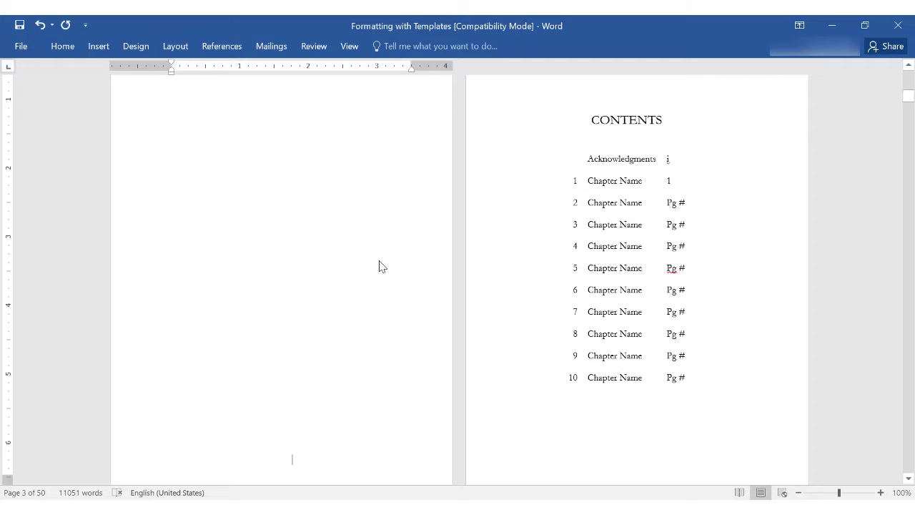
{"action": "left_click", "coordinate": [621, 159]}
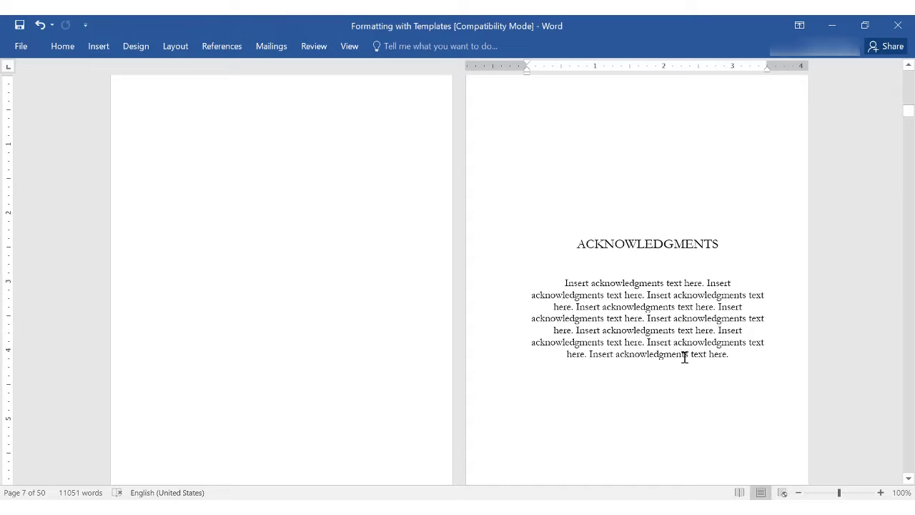
Step: Paste new acknowledgments text over the acknowledgments placeholder paragraph
{"action": "mouse_move", "coordinate": [729, 354]}
{"action": "left_mouse_down"}
{"action": "mouse_move", "coordinate": [604, 330]}
{"action": "mouse_move", "coordinate": [569, 283]}
{"action": "left_mouse_up"}
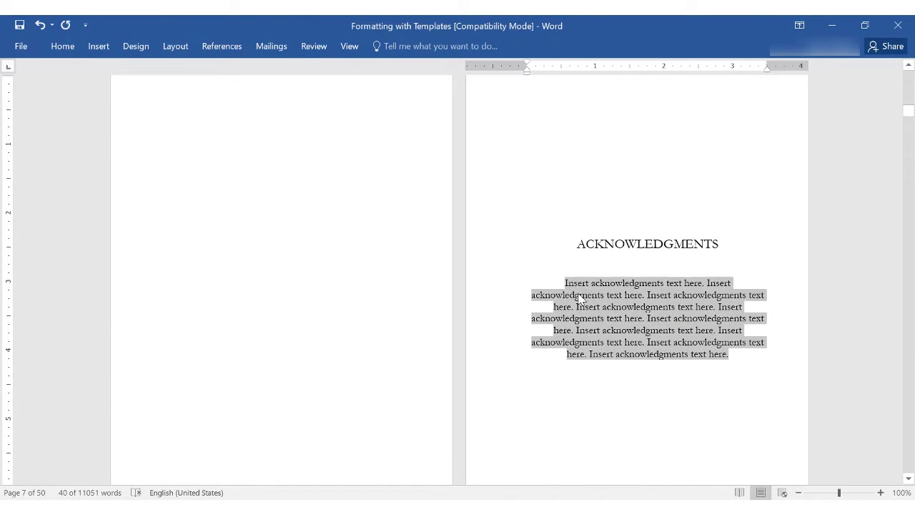
{"action": "right_click", "coordinate": [579, 294]}
{"action": "left_click", "coordinate": [669, 355]}
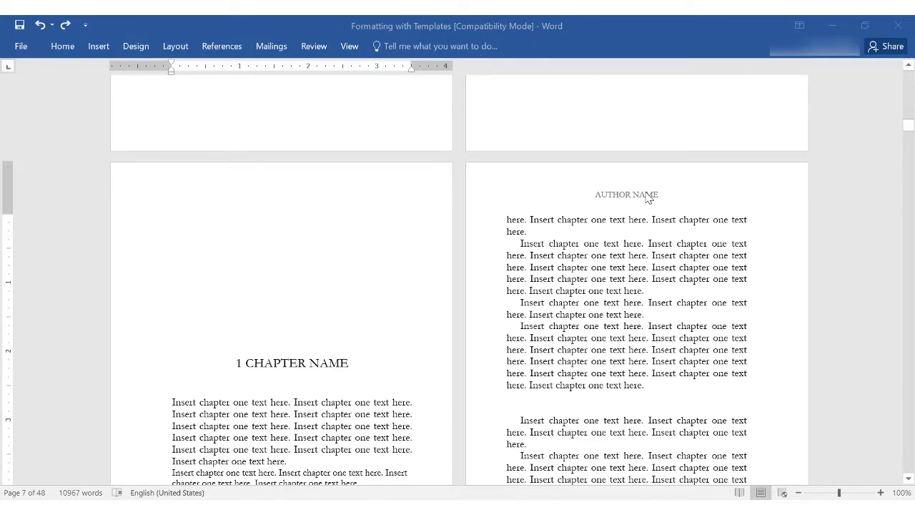
Step: Replace the AUTHOR NAME running header with JANE AUSTEN
{"action": "scroll", "coordinate": [643, 204], "scroll_direction": "down", "scroll_amount": 2}
{"action": "scroll", "coordinate": [636, 211], "scroll_direction": "down", "scroll_amount": 3}
{"action": "scroll", "coordinate": [625, 221], "scroll_direction": "down", "scroll_amount": 4}
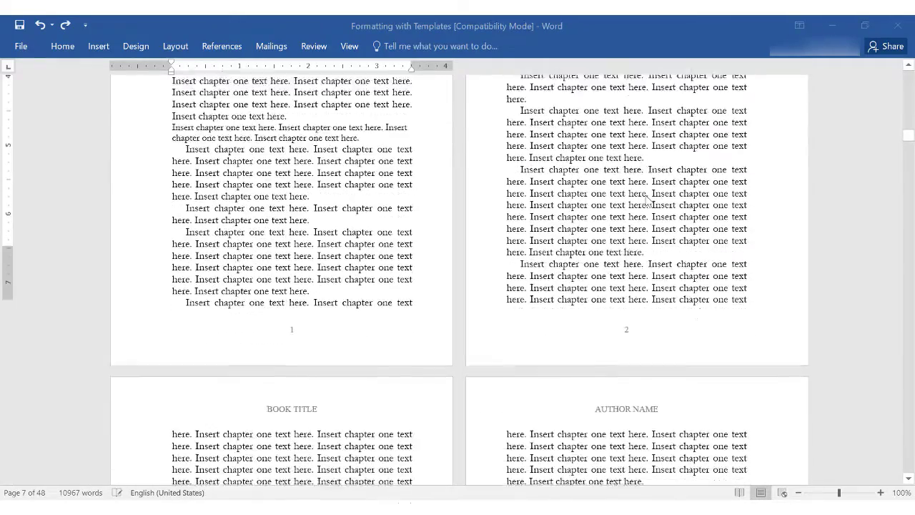
{"action": "scroll", "coordinate": [616, 228], "scroll_direction": "down", "scroll_amount": 2}
{"action": "double_click", "coordinate": [661, 341]}
{"action": "key", "text": "BackSpace"}
{"action": "type", "text": "JANE AUSTEN"}
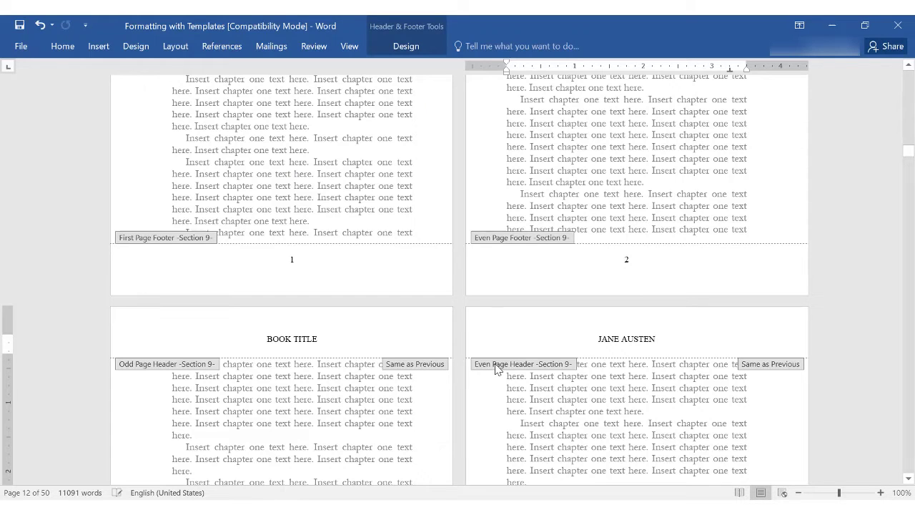
Step: Replace the BOOK TITLE running header with PRIDE AND PREJUDICE and close header editing
{"action": "left_click", "coordinate": [316, 338]}
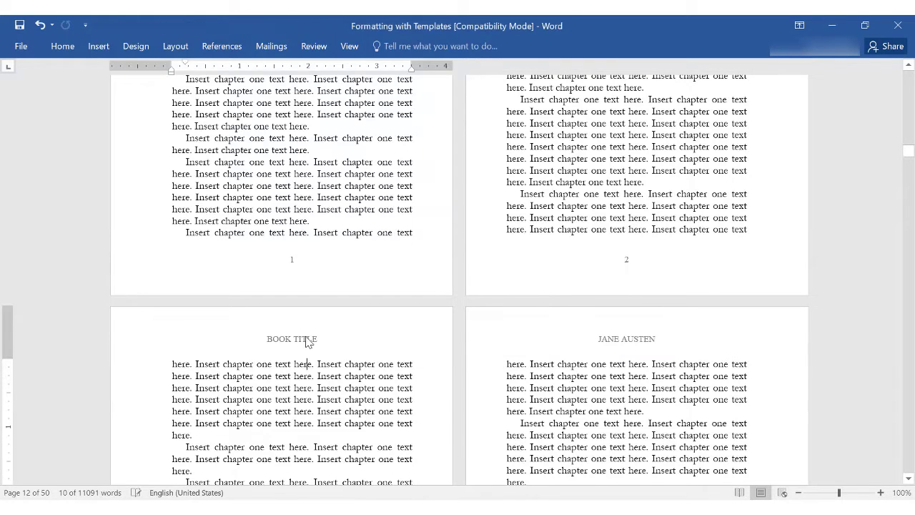
{"action": "left_click_drag", "start_coordinate": [315, 338], "coordinate": [266, 338]}
{"action": "type", "text": "PRID"}
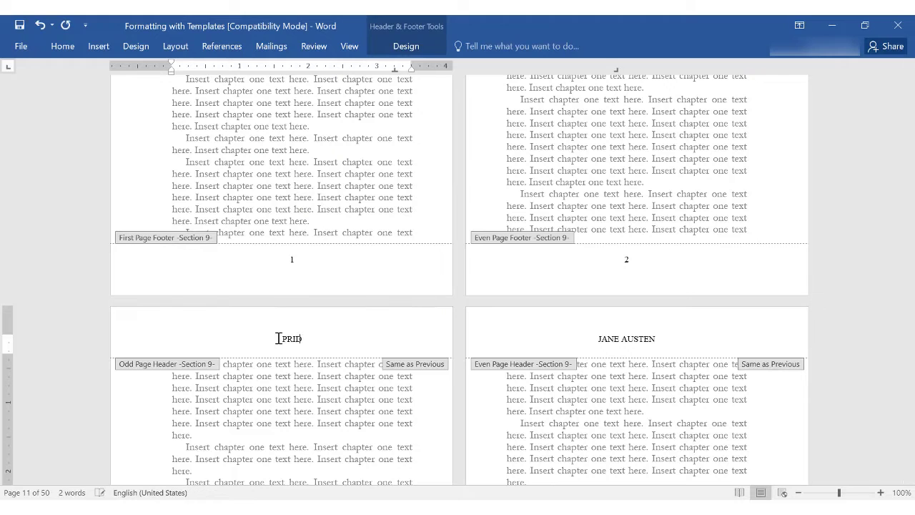
{"action": "type", "text": "E AND PREJUDICE"}
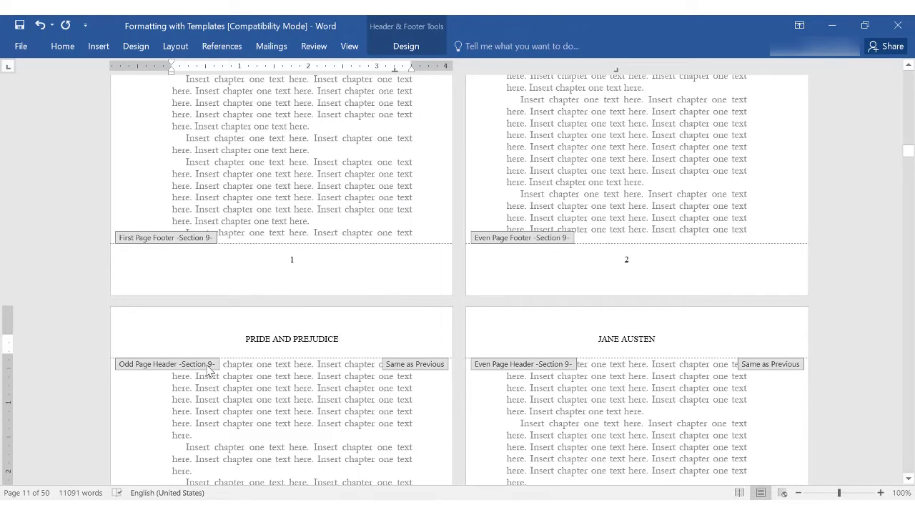
{"action": "double_click", "coordinate": [210, 366]}
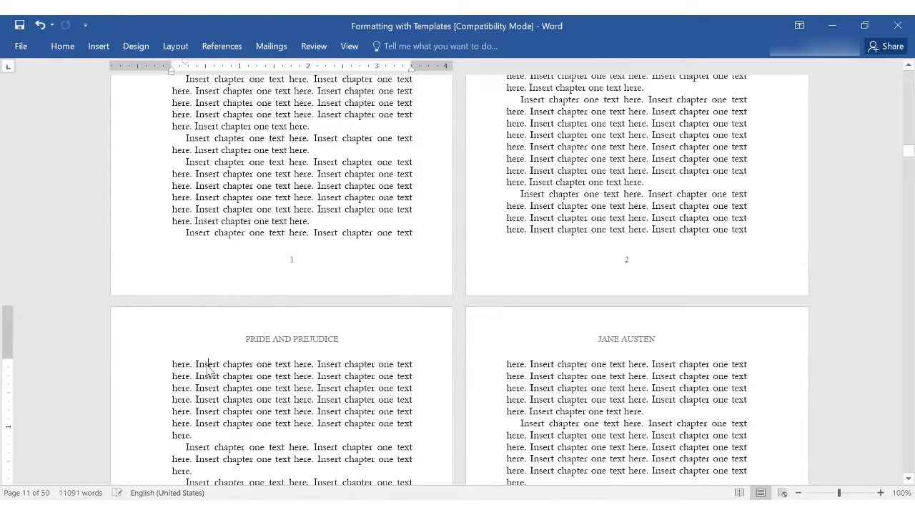
{"action": "left_click_drag", "start_coordinate": [909, 156], "coordinate": [911, 365]}
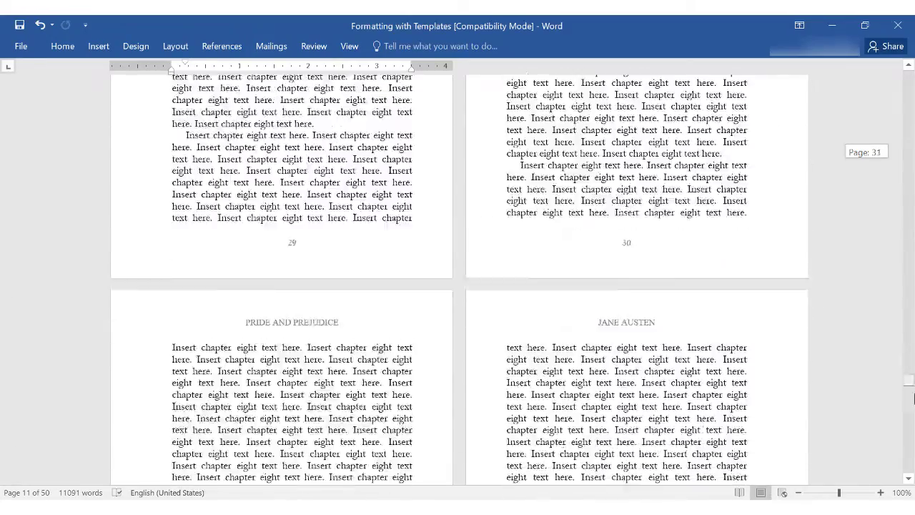
Step: Paste the Jane Austen bio as plain text over the About the Author placeholder
{"action": "left_click_drag", "start_coordinate": [911, 365], "coordinate": [909, 464]}
{"action": "left_click", "coordinate": [698, 301]}
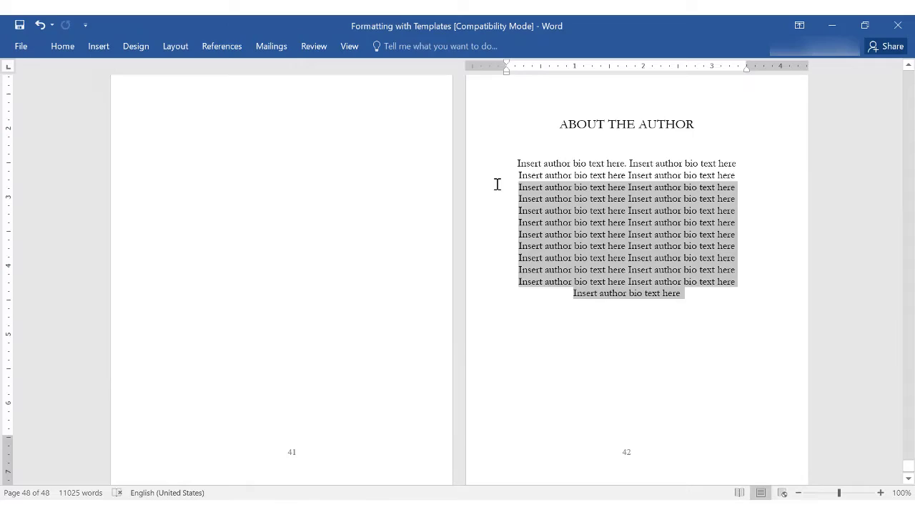
{"action": "left_click_drag", "start_coordinate": [698, 300], "coordinate": [495, 164]}
{"action": "right_click", "coordinate": [560, 189]}
{"action": "left_click", "coordinate": [649, 250]}
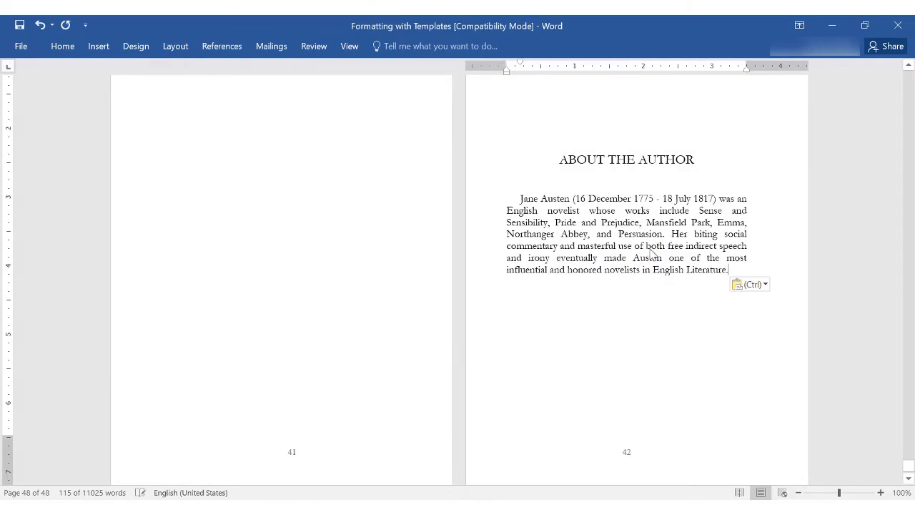
Step: Copy Chapter 1 from the novel over the template's chapter one placeholder
{"action": "mouse_move", "coordinate": [190, 153]}
{"action": "left_mouse_down"}
{"action": "mouse_move", "coordinate": [418, 455]}
{"action": "mouse_move", "coordinate": [419, 490]}
{"action": "mouse_move", "coordinate": [395, 346]}
{"action": "left_mouse_up"}
{"action": "right_click", "coordinate": [285, 104]}
{"action": "left_click", "coordinate": [319, 134]}
{"action": "key", "text": "alt+Tab"}
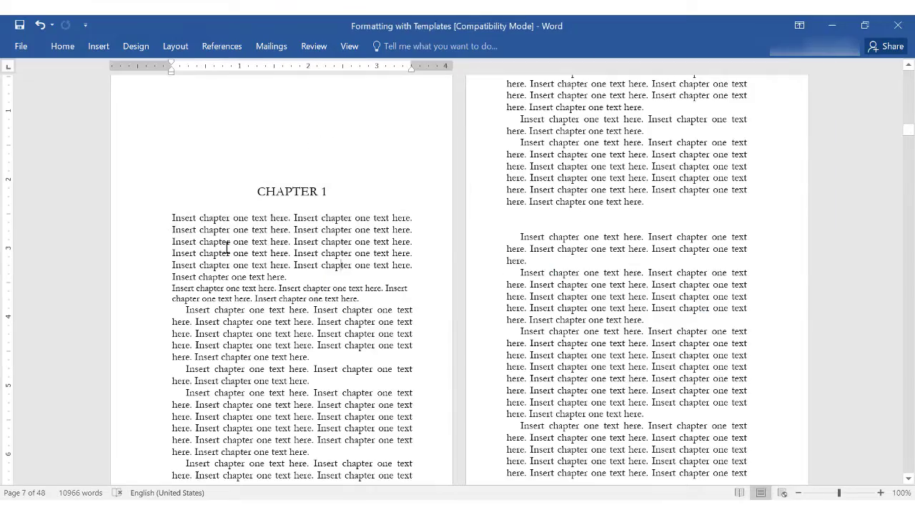
{"action": "mouse_move", "coordinate": [228, 246]}
{"action": "left_mouse_down"}
{"action": "mouse_move", "coordinate": [584, 195]}
{"action": "mouse_move", "coordinate": [536, 188]}
{"action": "left_mouse_up"}
{"action": "right_click", "coordinate": [535, 184]}
{"action": "left_click", "coordinate": [606, 231]}
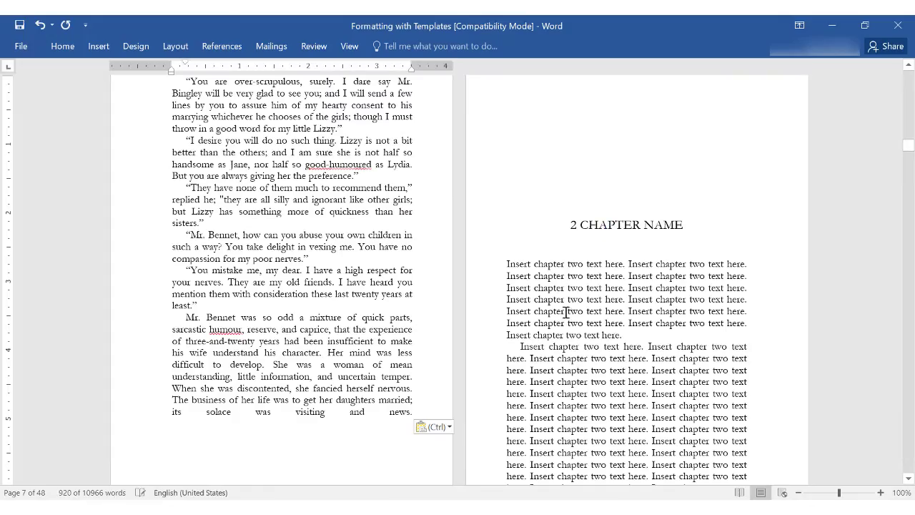
Step: Copy Chapter 2 from the novel over the template's chapter two placeholder
{"action": "key", "text": "alt+Tab"}
{"action": "left_click", "coordinate": [205, 298]}
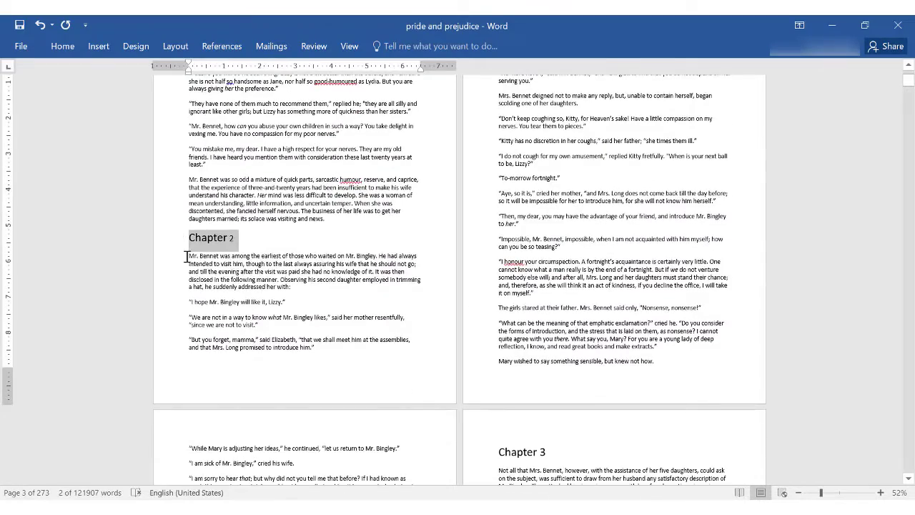
{"action": "left_click_drag", "start_coordinate": [187, 256], "coordinate": [409, 357]}
{"action": "right_click", "coordinate": [316, 241]}
{"action": "left_click", "coordinate": [343, 266]}
{"action": "key", "text": "alt+Tab"}
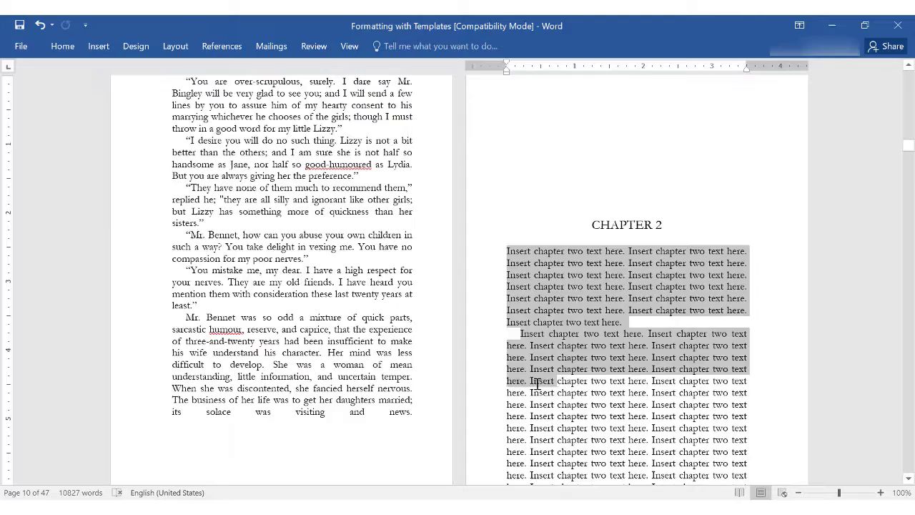
{"action": "left_click_drag", "start_coordinate": [537, 384], "coordinate": [594, 372]}
{"action": "right_click", "coordinate": [516, 186]}
{"action": "left_click", "coordinate": [593, 235]}
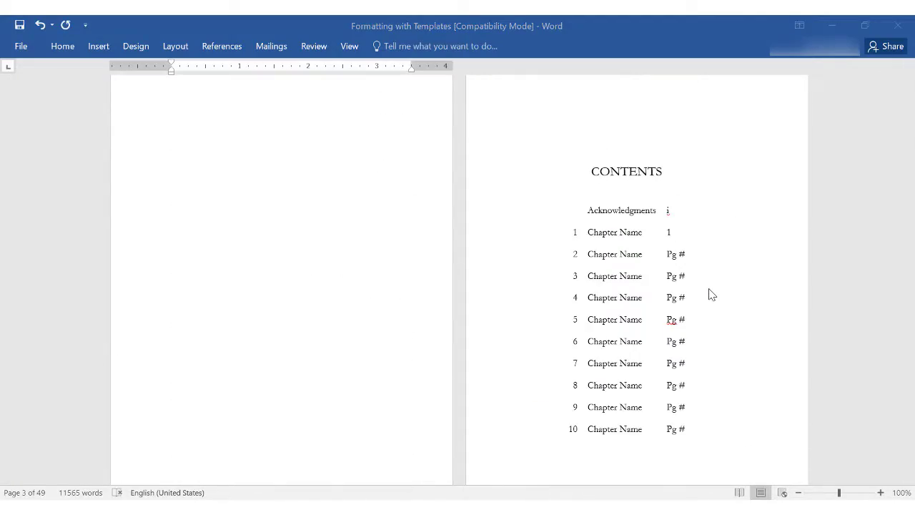
Step: Rename the first contents entry to Chapter 1 and move to its page-number cell
{"action": "scroll", "coordinate": [664, 210], "scroll_direction": "up", "scroll_amount": 10}
{"action": "scroll", "coordinate": [664, 210], "scroll_direction": "down", "scroll_amount": 14}
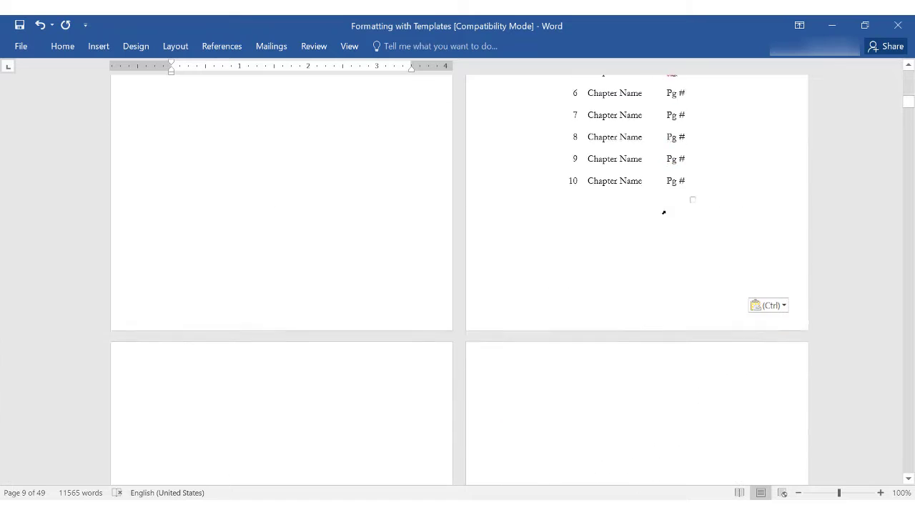
{"action": "scroll", "coordinate": [664, 210], "scroll_direction": "up", "scroll_amount": 3}
{"action": "double_click", "coordinate": [636, 207]}
{"action": "type", "text": "1"}
{"action": "left_click", "coordinate": [672, 209]}
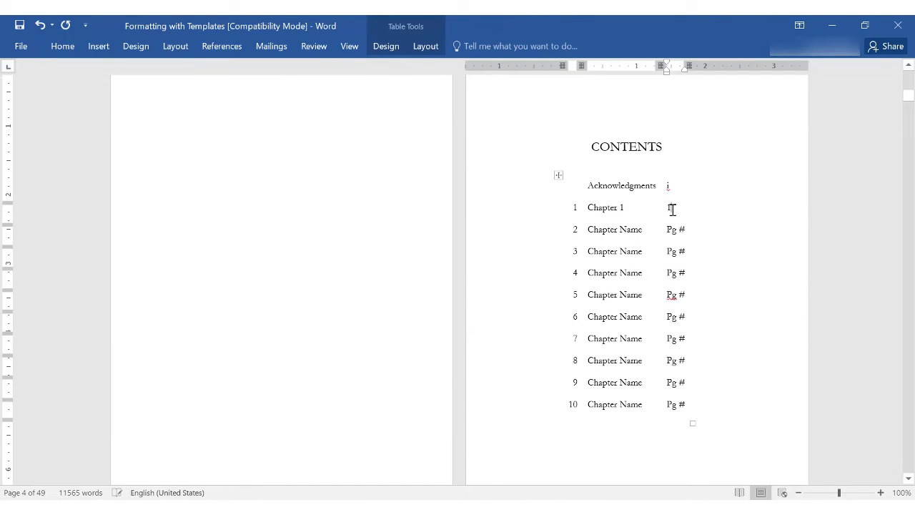
Step: Rename the second entry to Chapter 2, clear its Pg # placeholder, and locate its page
{"action": "double_click", "coordinate": [631, 230]}
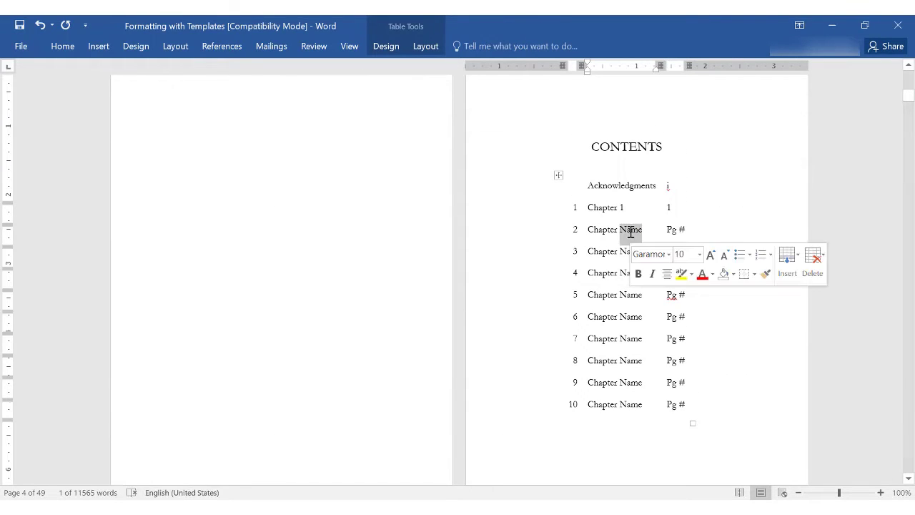
{"action": "type", "text": "2"}
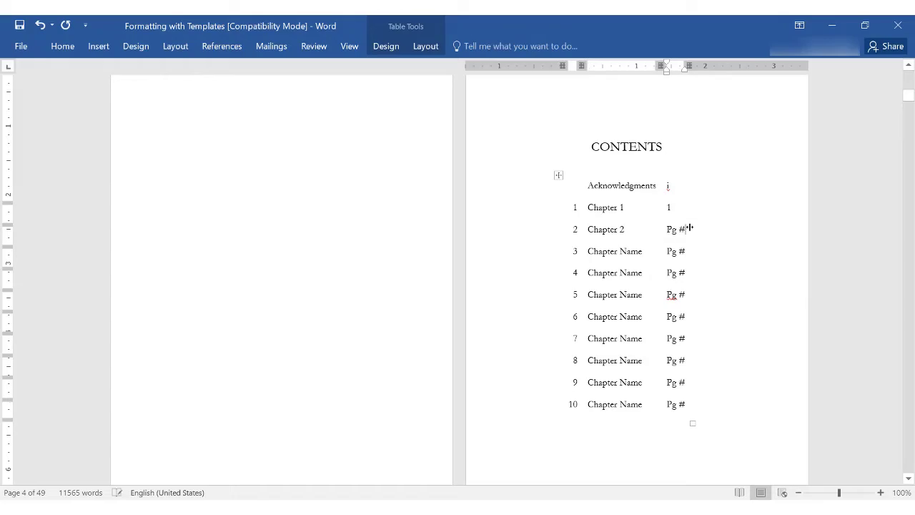
{"action": "key", "text": "BackSpace"}
{"action": "key", "text": "BackSpace"}
{"action": "key", "text": "BackSpace"}
{"action": "scroll", "coordinate": [672, 293], "scroll_direction": "down", "scroll_amount": 3}
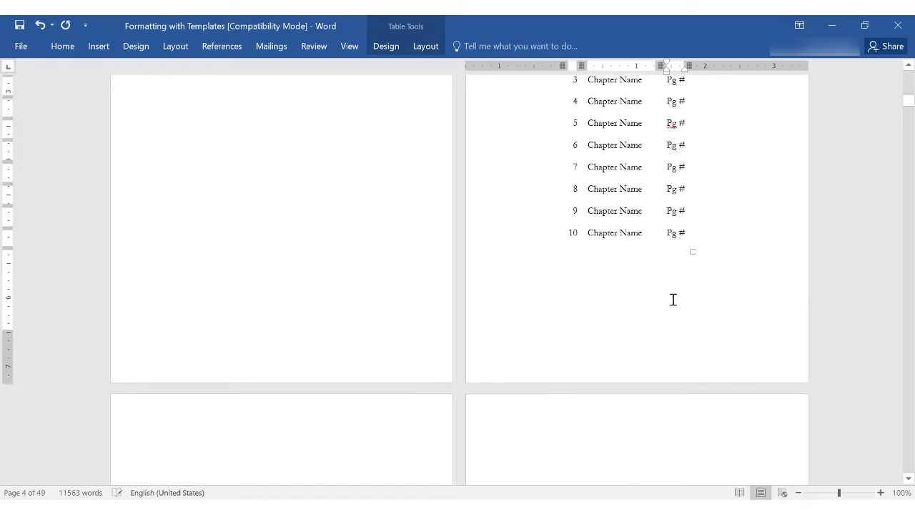
{"action": "scroll", "coordinate": [672, 300], "scroll_direction": "down", "scroll_amount": 10}
{"action": "scroll", "coordinate": [673, 298], "scroll_direction": "down", "scroll_amount": 10}
{"action": "scroll", "coordinate": [673, 298], "scroll_direction": "down", "scroll_amount": 5}
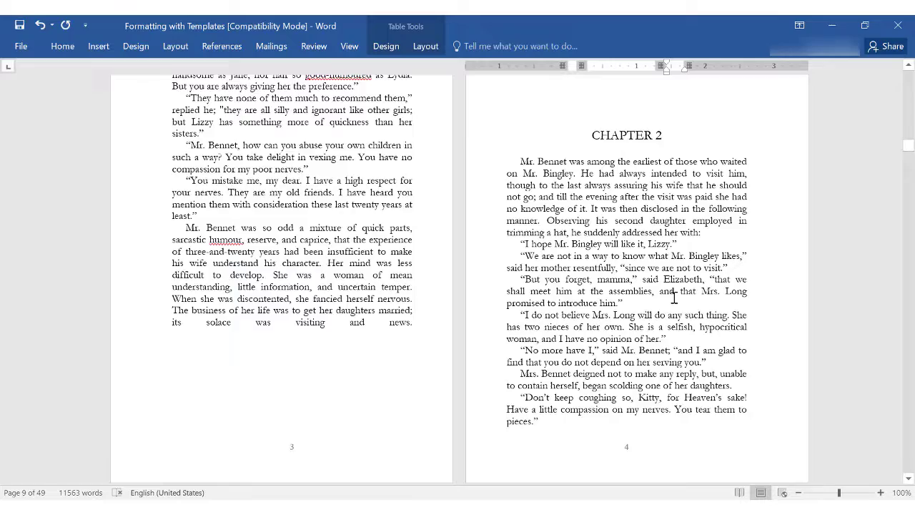
{"action": "scroll", "coordinate": [673, 298], "scroll_direction": "up", "scroll_amount": 10}
{"action": "scroll", "coordinate": [674, 294], "scroll_direction": "up", "scroll_amount": 8}
{"action": "scroll", "coordinate": [676, 264], "scroll_direction": "up", "scroll_amount": 10}
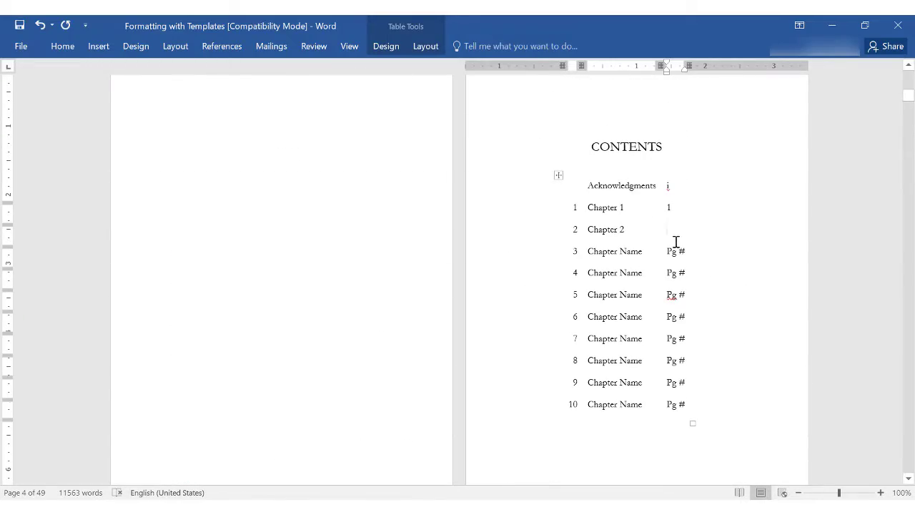
Step: Rename the third entry to Chapter 3 and scroll down to find its page
{"action": "double_click", "coordinate": [632, 256]}
{"action": "type", "text": "3"}
{"action": "scroll", "coordinate": [662, 317], "scroll_direction": "down", "scroll_amount": 5}
{"action": "scroll", "coordinate": [663, 323], "scroll_direction": "down", "scroll_amount": 13}
{"action": "scroll", "coordinate": [664, 324], "scroll_direction": "down", "scroll_amount": 15}
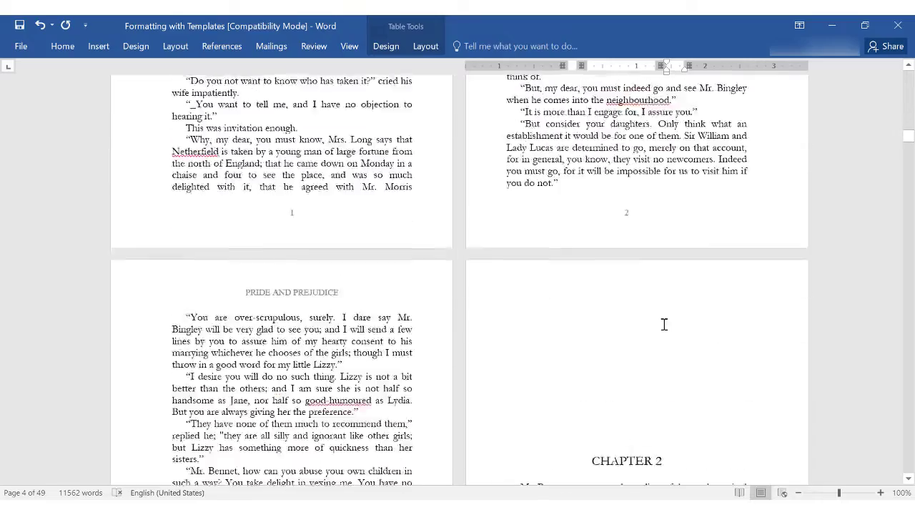
{"action": "scroll", "coordinate": [664, 324], "scroll_direction": "down", "scroll_amount": 2}
{"action": "scroll", "coordinate": [606, 321], "scroll_direction": "down", "scroll_amount": 6}
{"action": "scroll", "coordinate": [607, 321], "scroll_direction": "down", "scroll_amount": 3}
{"action": "scroll", "coordinate": [321, 312], "scroll_direction": "down", "scroll_amount": 2}
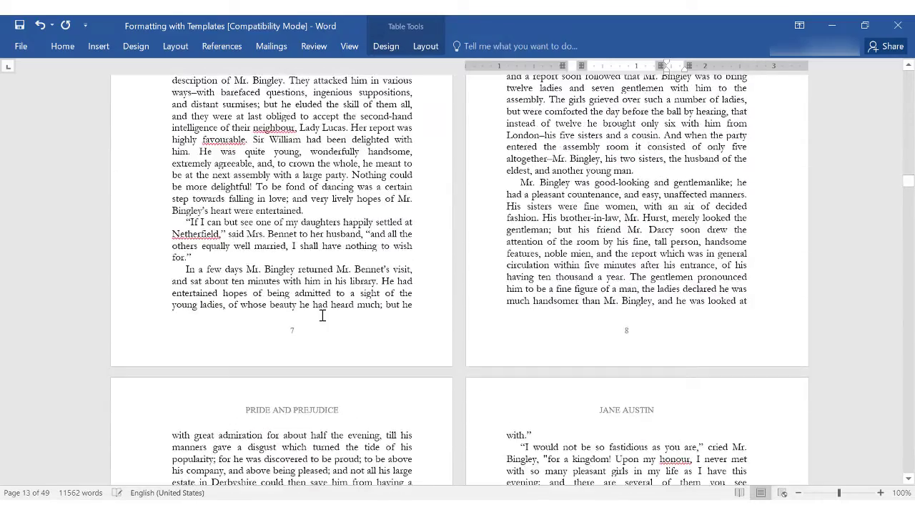